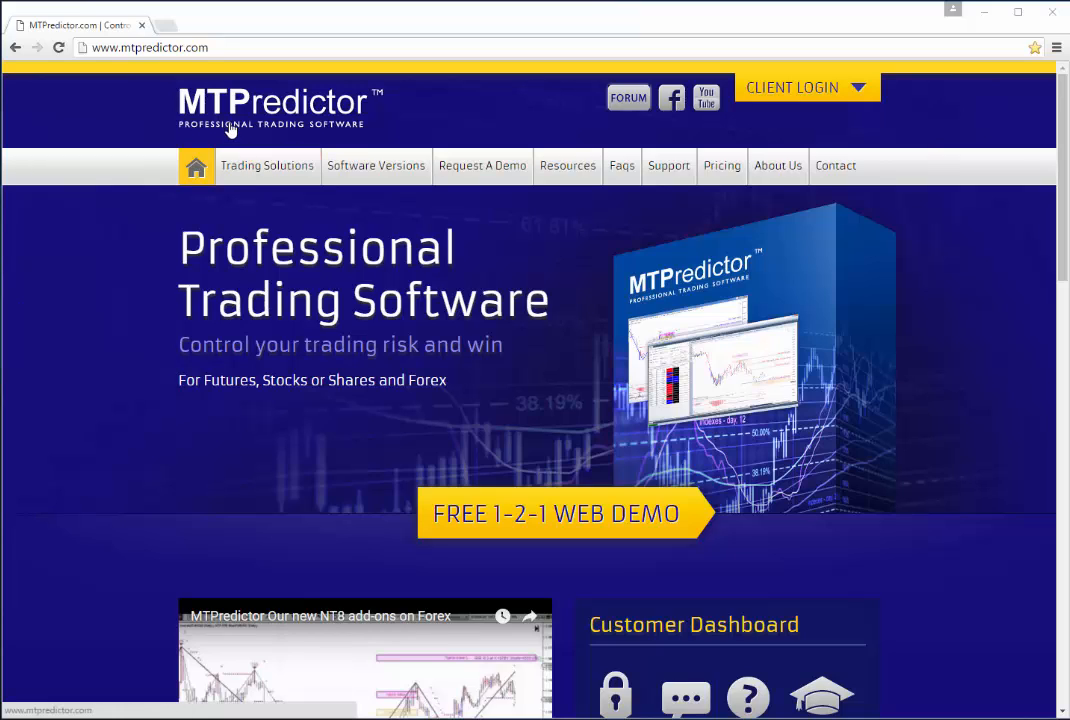
Open the Ninja 8 Add-Ons page in the MTPredictor members area
click(860, 88)
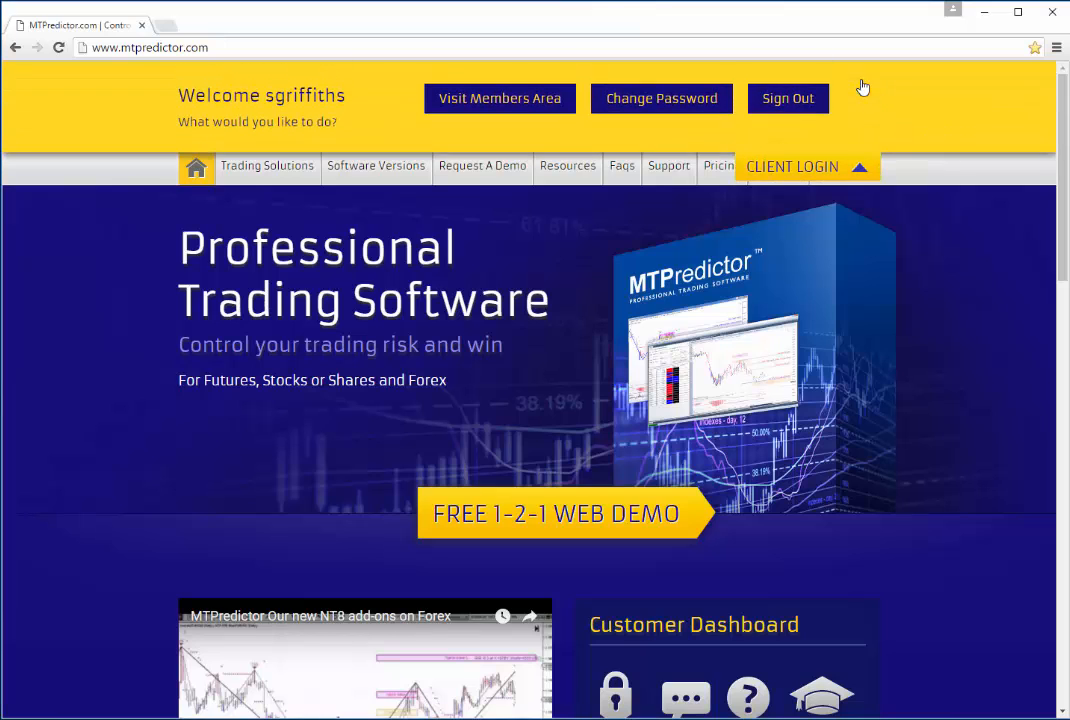
click(500, 98)
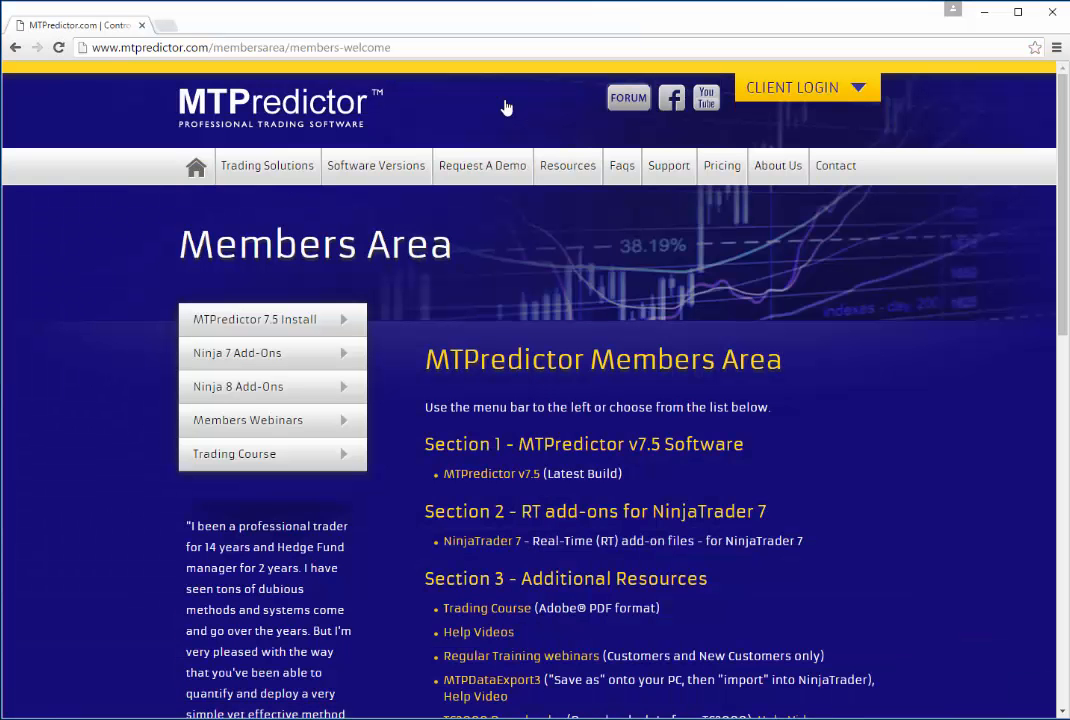
click(240, 390)
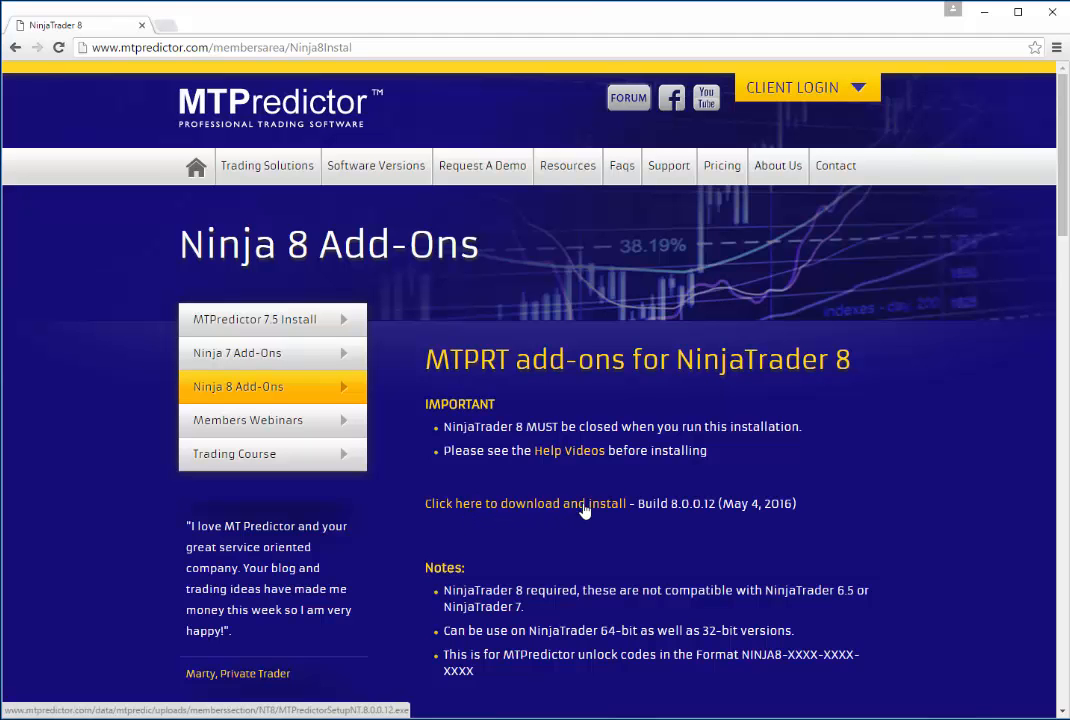
Review the build history and download the NinjaTrader 8 add-ons installer, build 8.0.0.12
drag(1058, 222, 1058, 318)
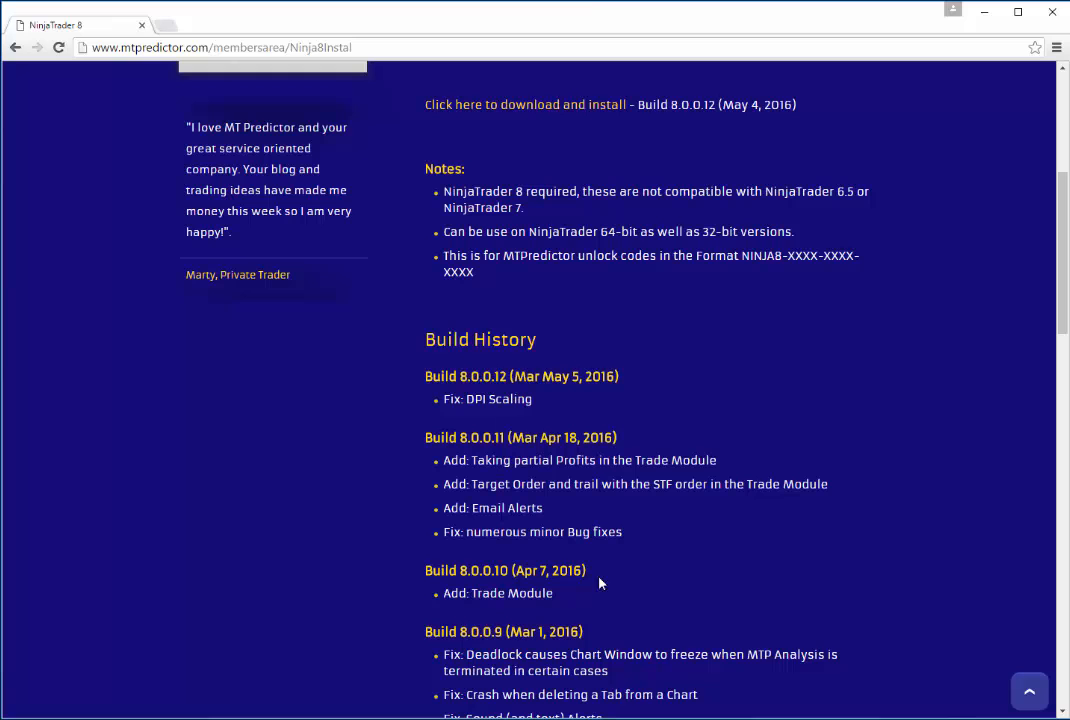
drag(1058, 290, 1064, 190)
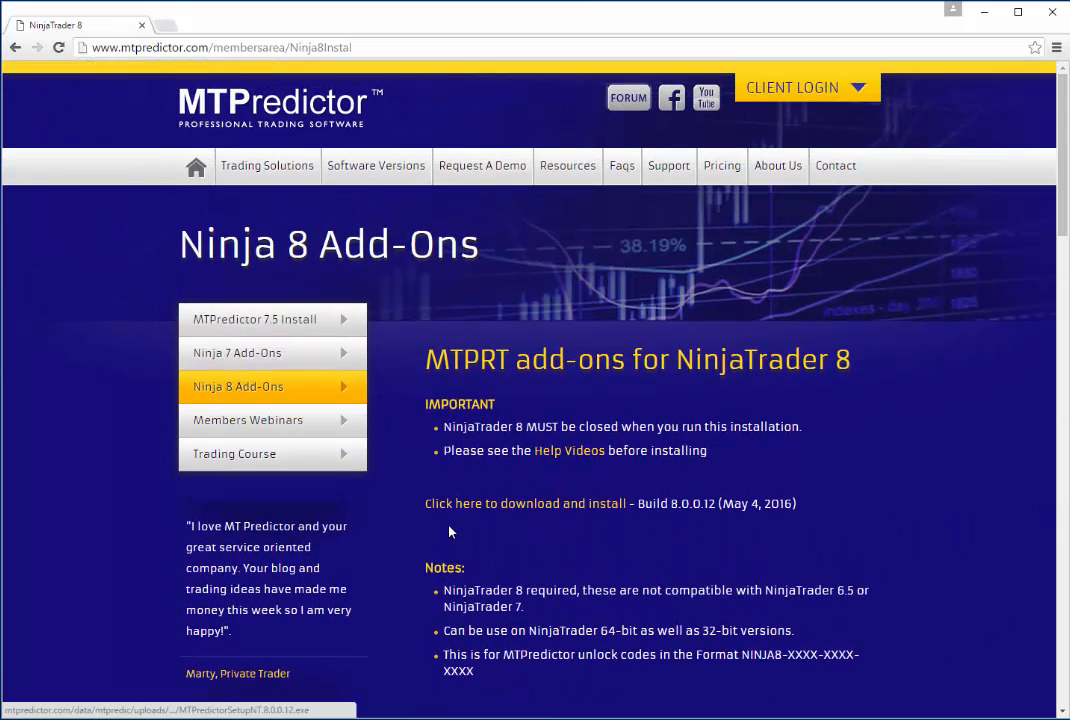
click(549, 508)
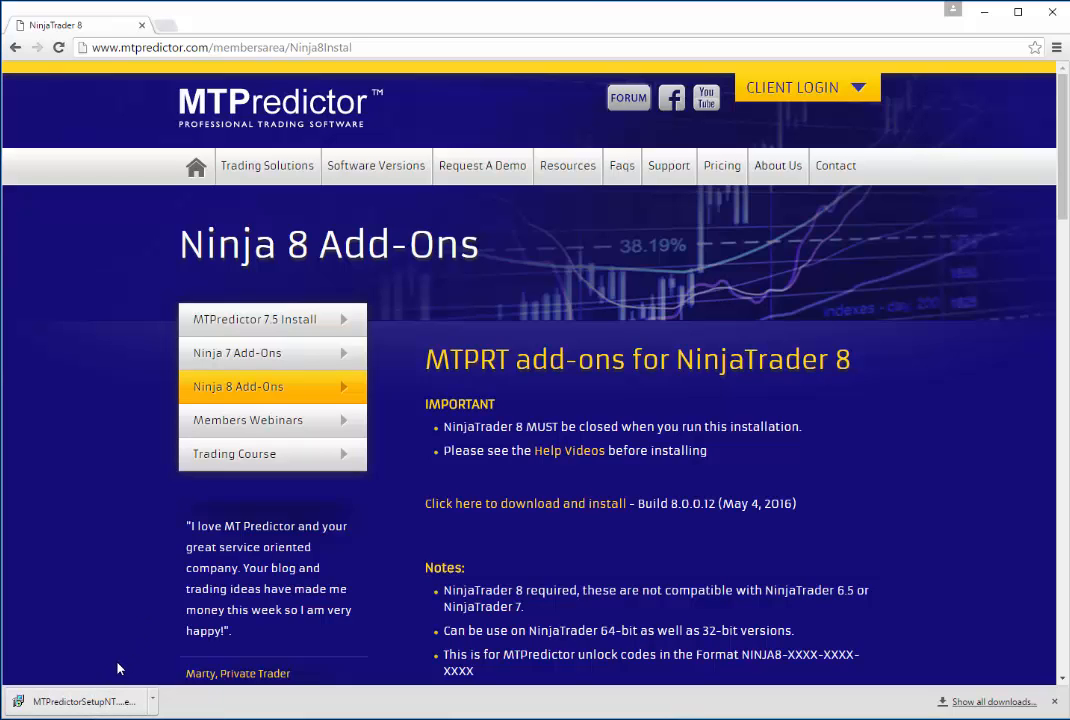
Run the downloaded MTPredictor setup file, overriding the Windows SmartScreen block
click(76, 703)
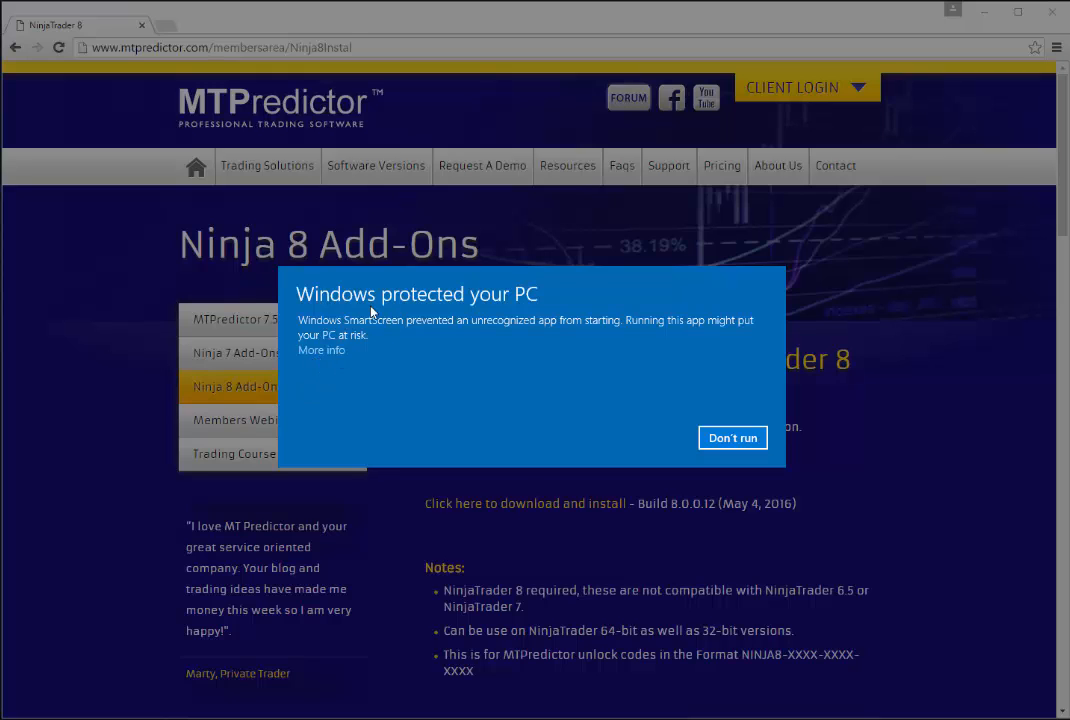
click(320, 351)
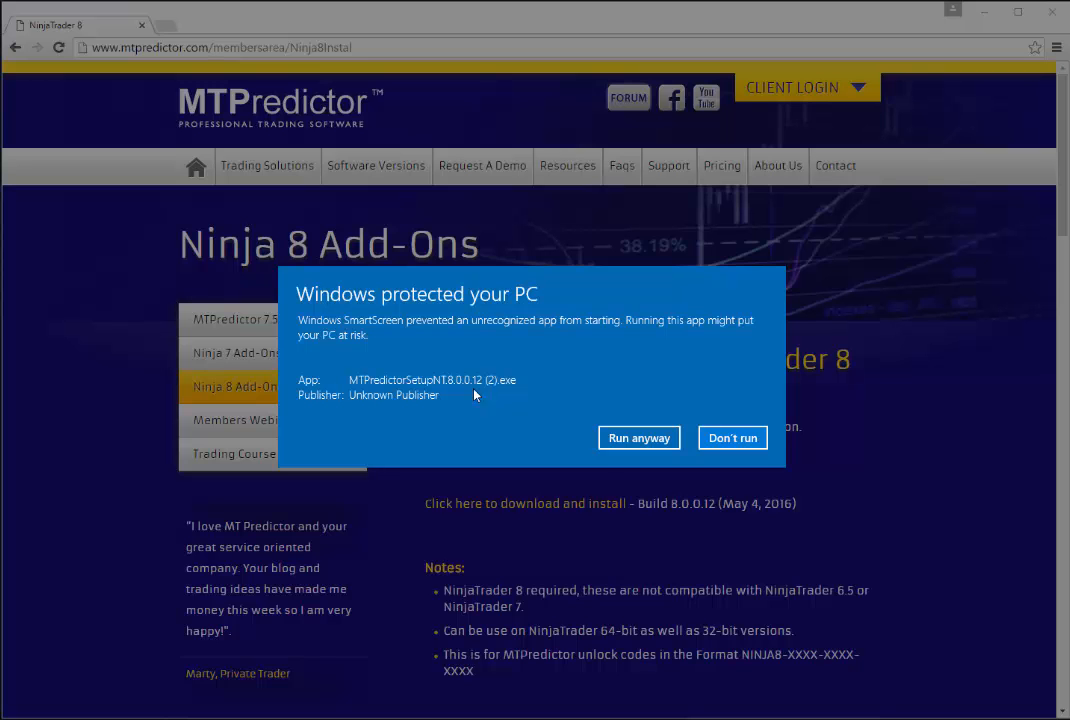
click(626, 440)
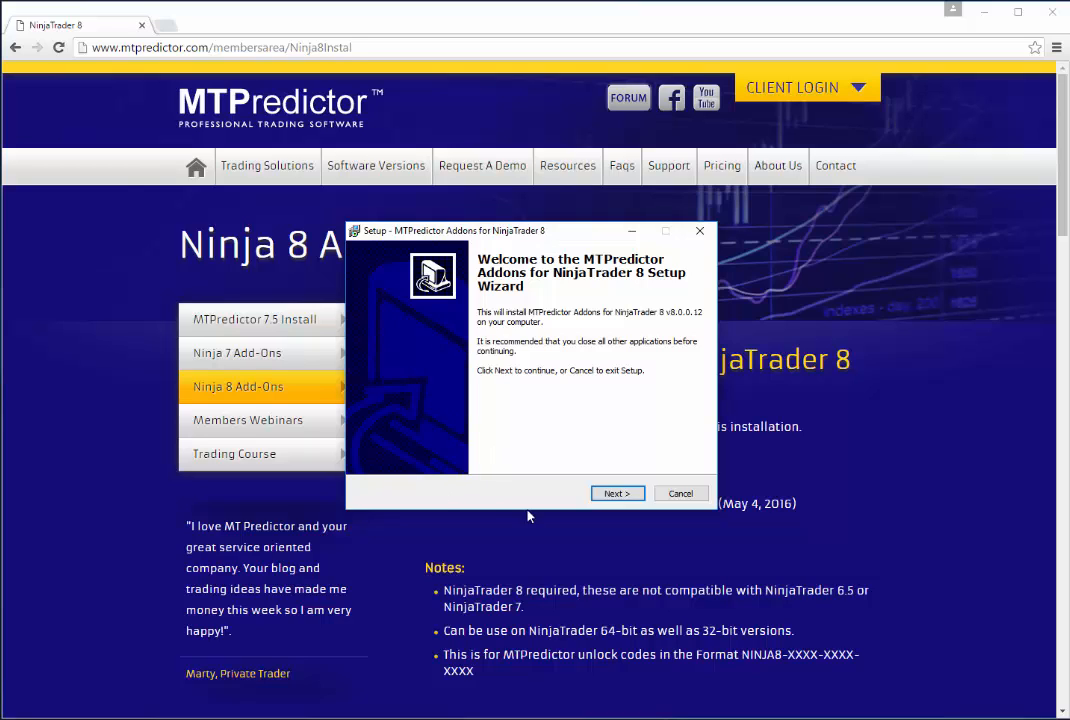
Accept the license agreement in the setup wizard and keep MTPredictor as the Start Menu folder
click(608, 496)
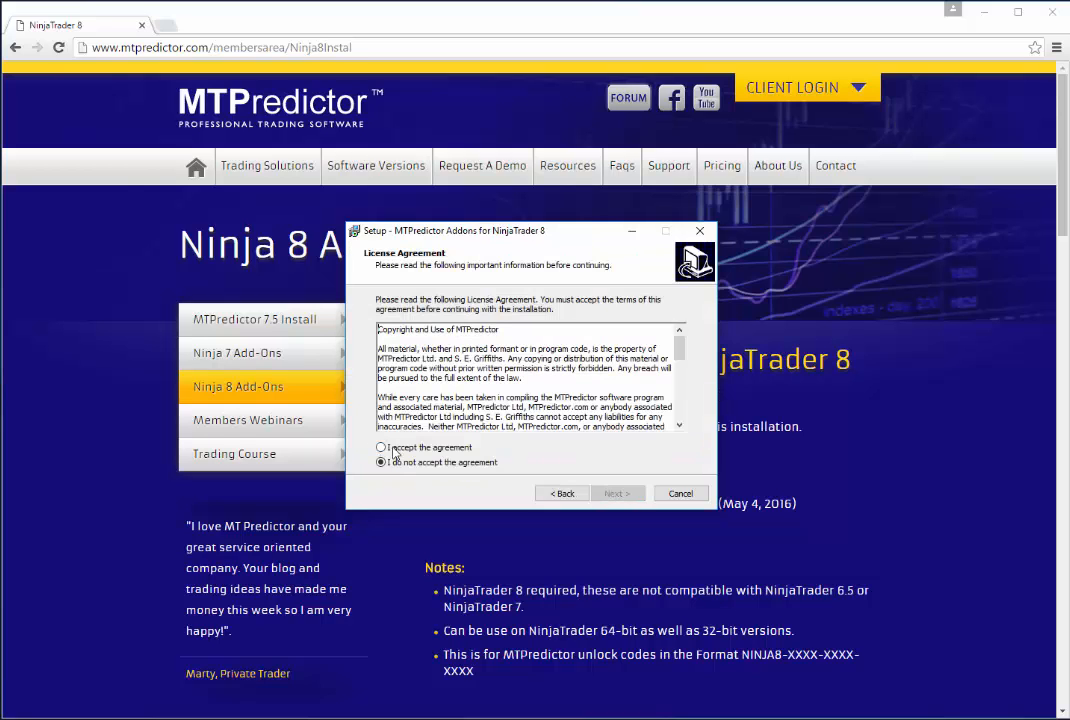
click(393, 450)
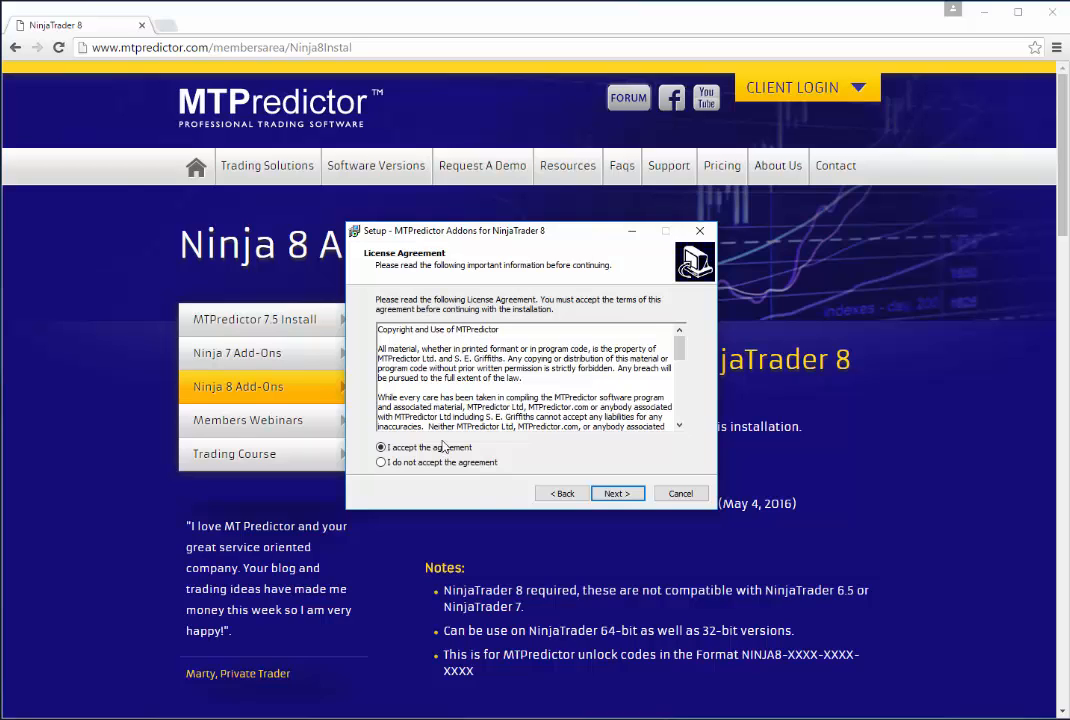
click(614, 494)
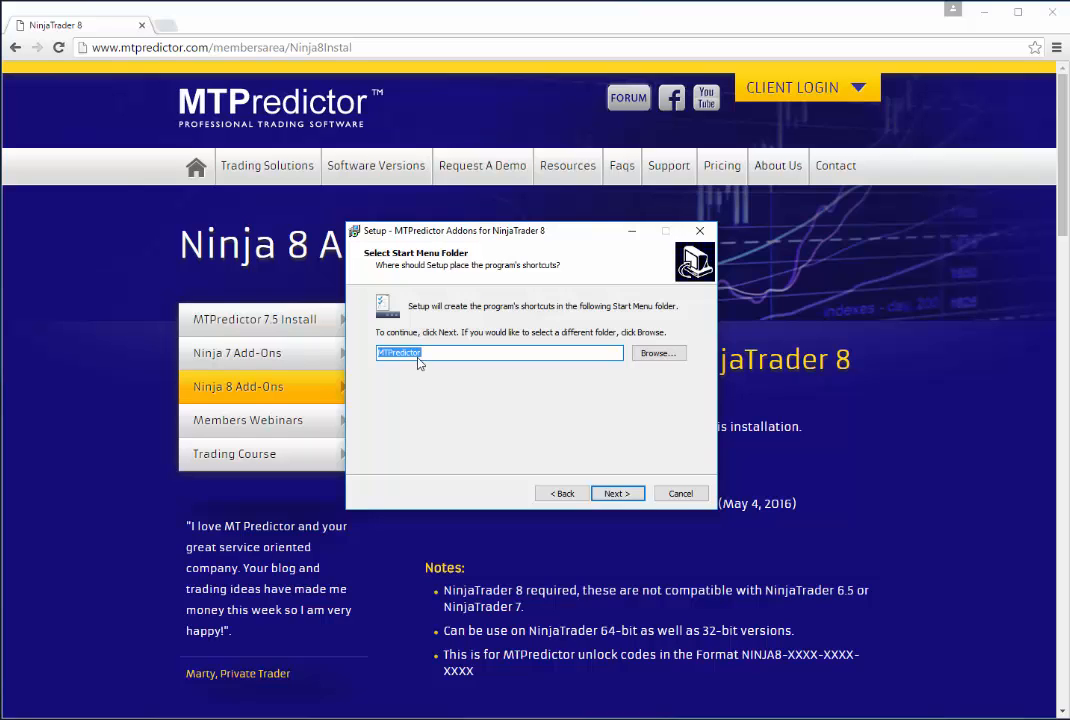
click(614, 494)
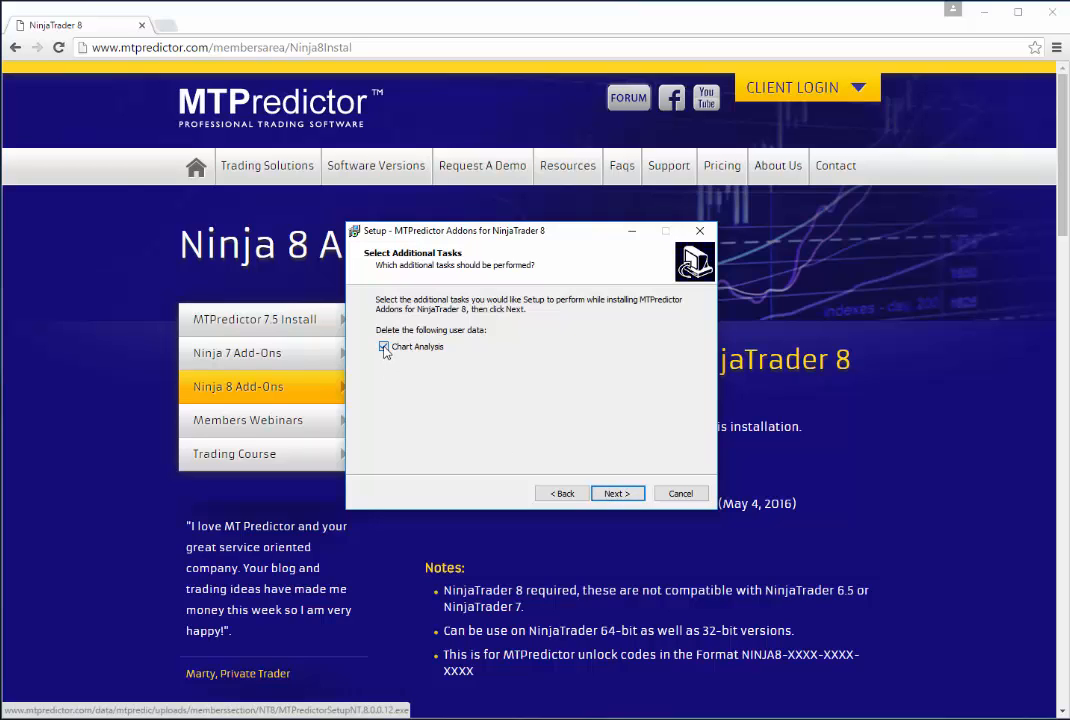
Exclude Chart Analysis from the user data to delete, then install the add-ons and finish the setup
click(384, 347)
click(616, 494)
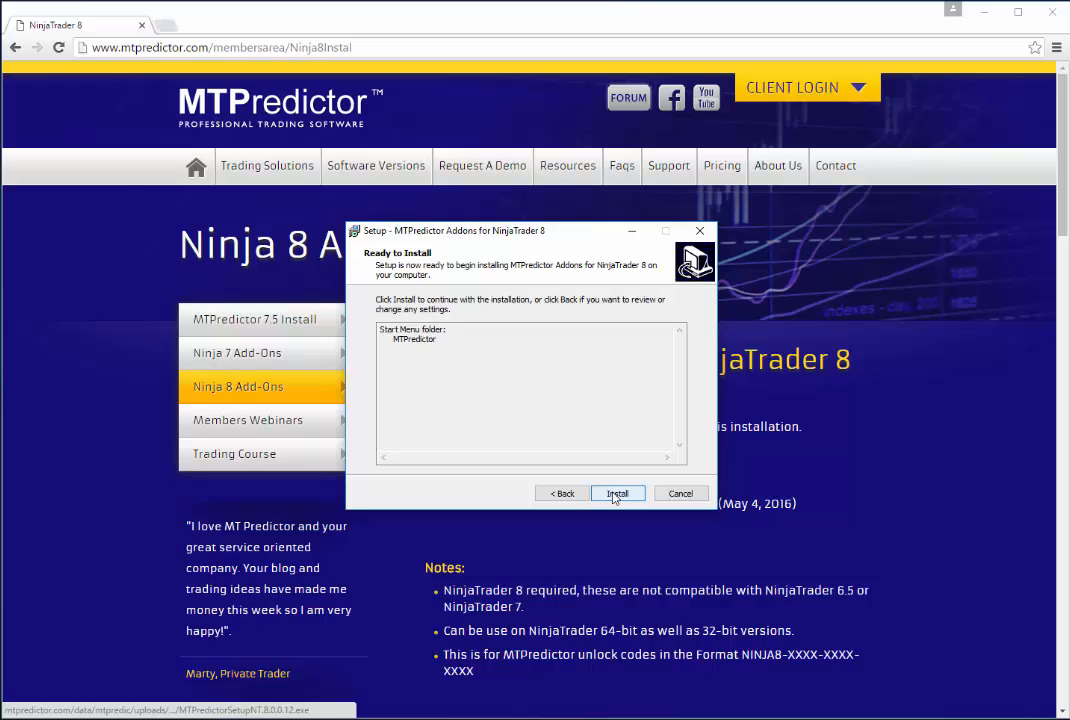
click(617, 494)
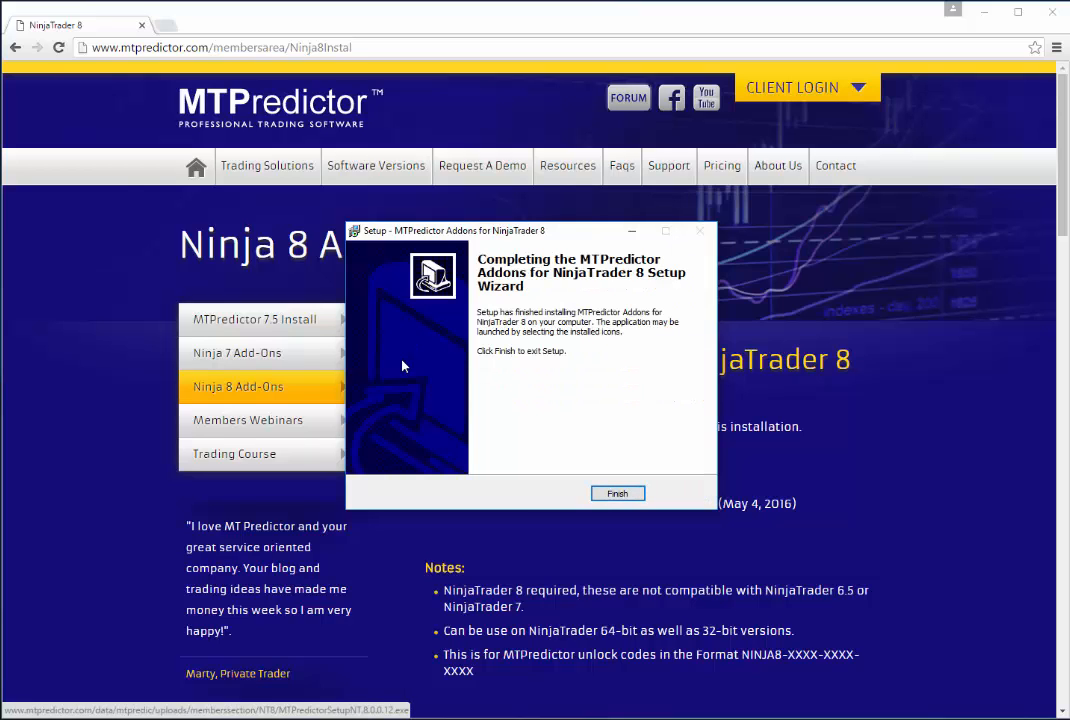
click(616, 495)
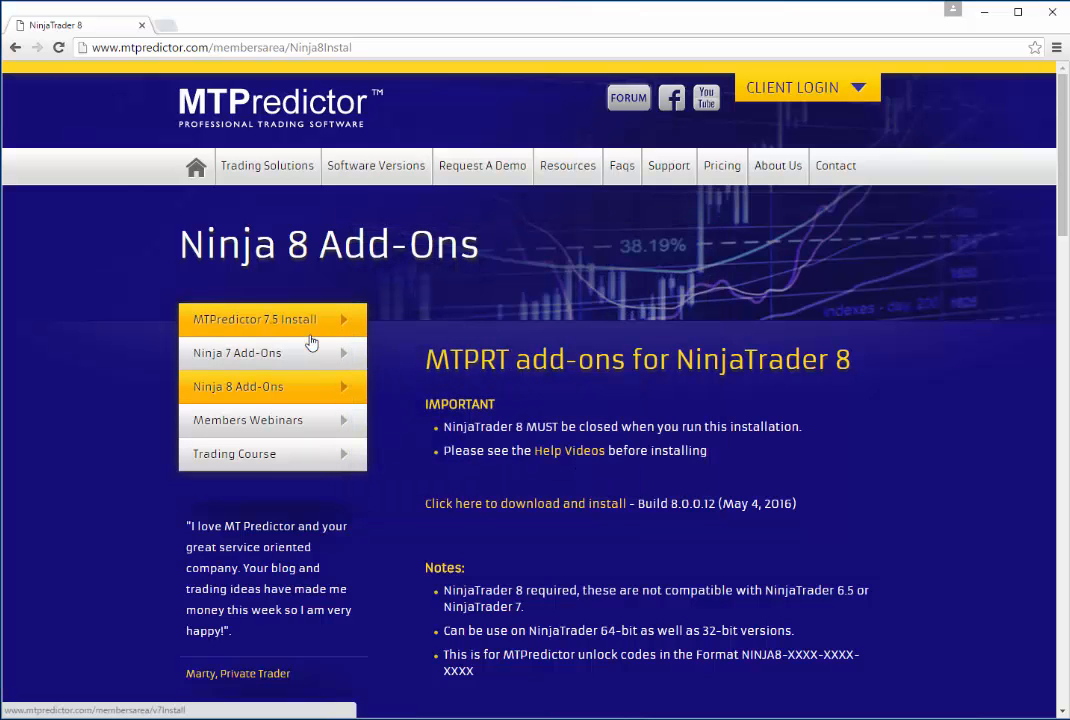
Minimize the browser, launch NinjaTrader 8 (64-bit) from the desktop and connect to the My IQFeed data feed
click(983, 12)
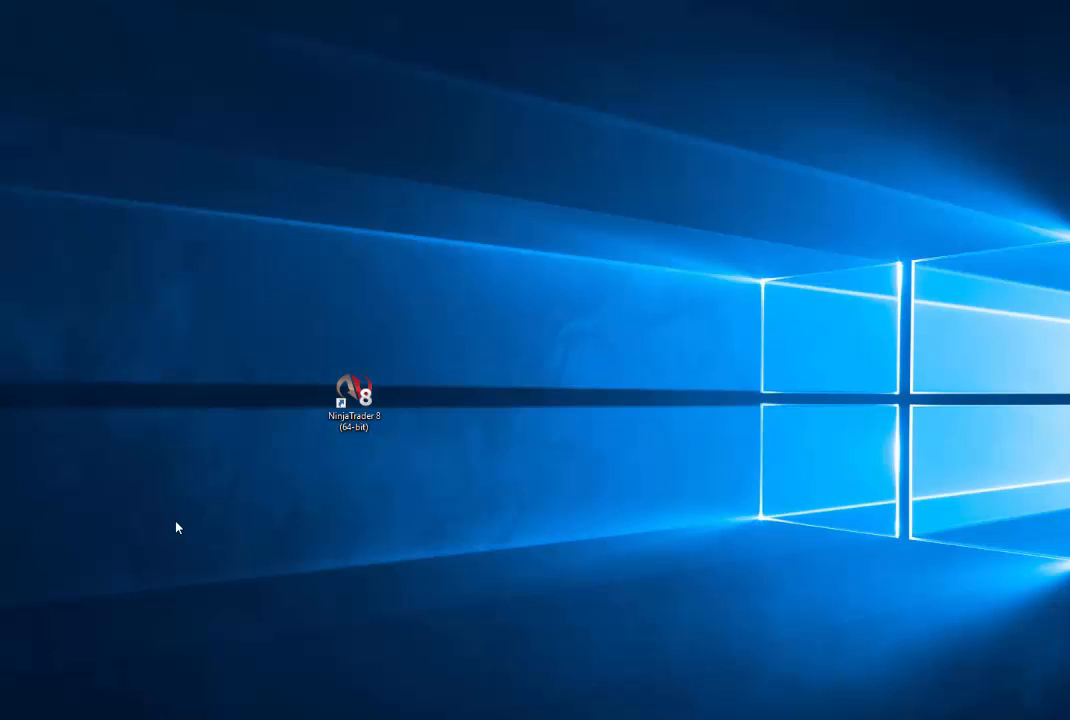
double_click(350, 401)
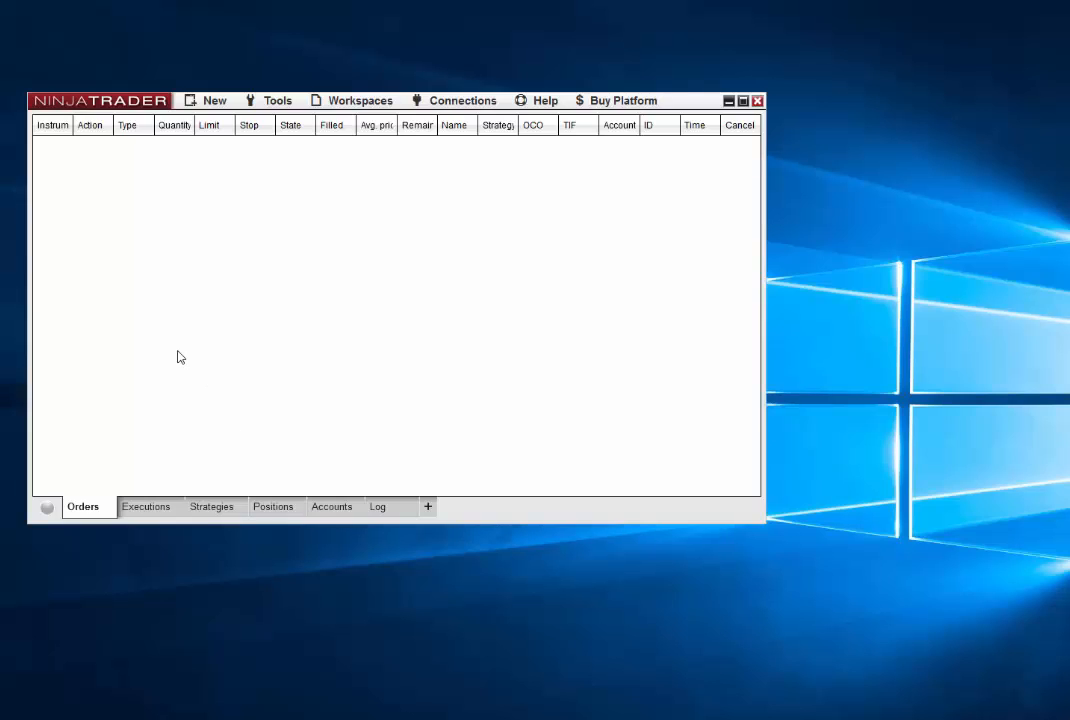
click(450, 103)
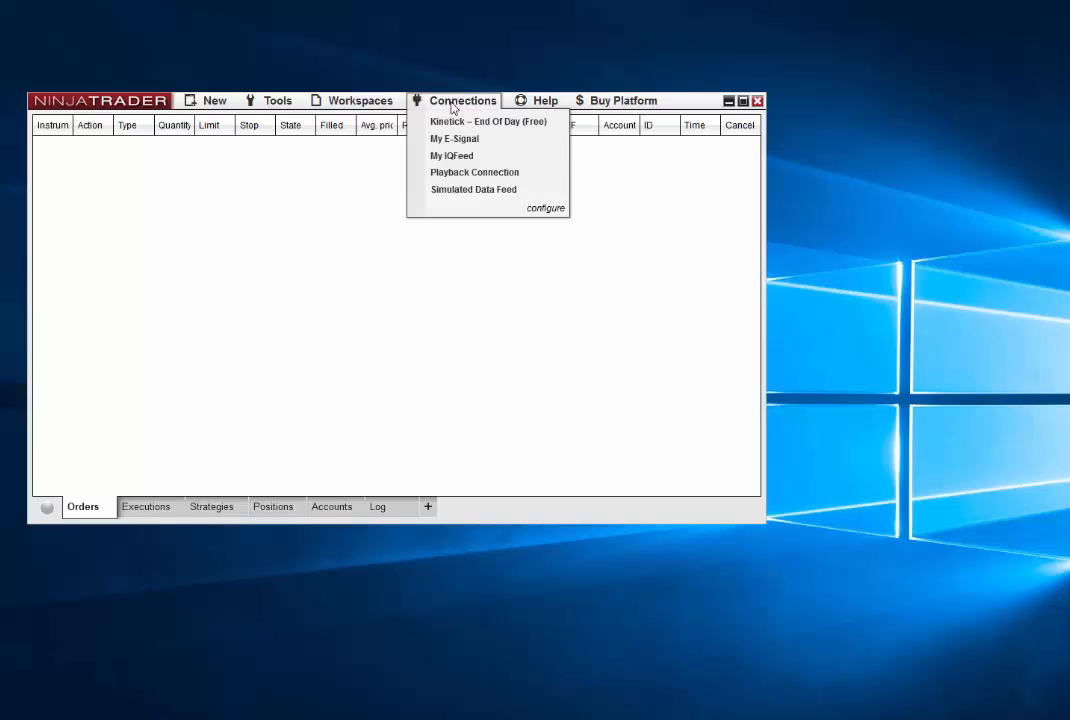
click(450, 156)
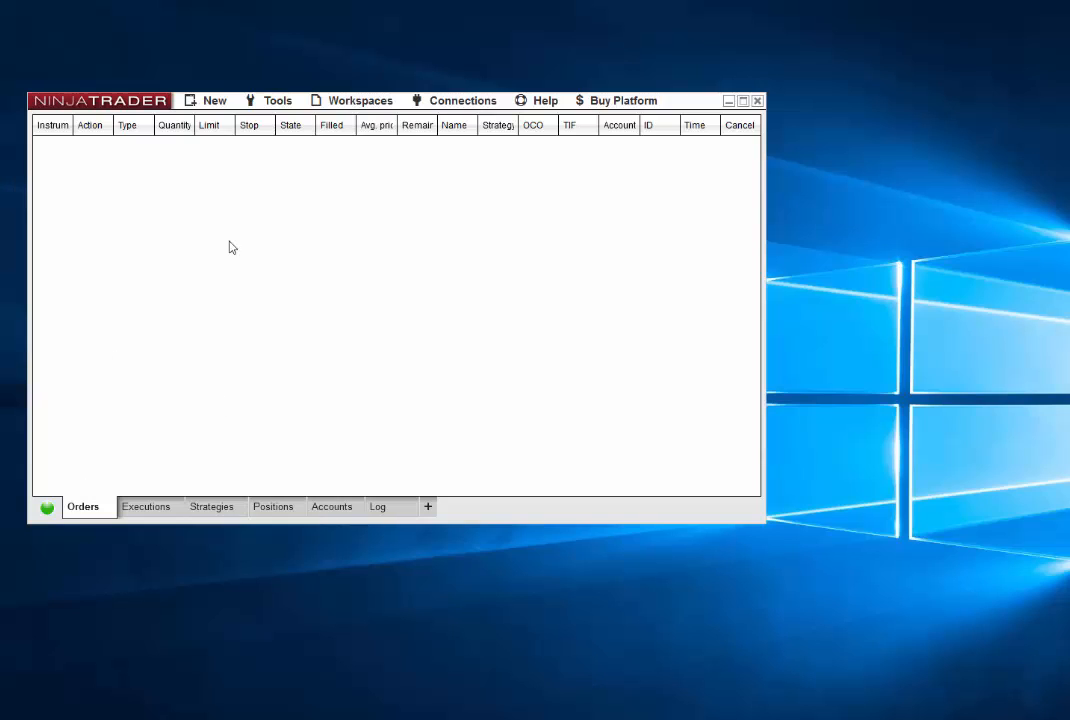
Start a new chart and choose ES 06-16 as its instrument
click(213, 102)
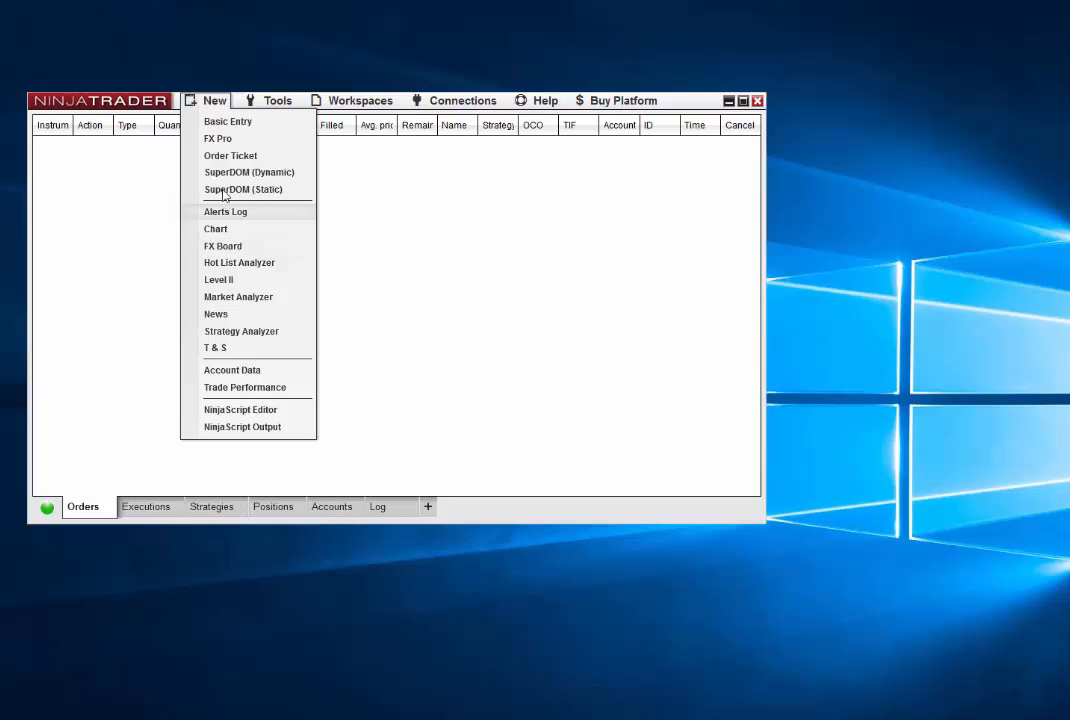
click(228, 232)
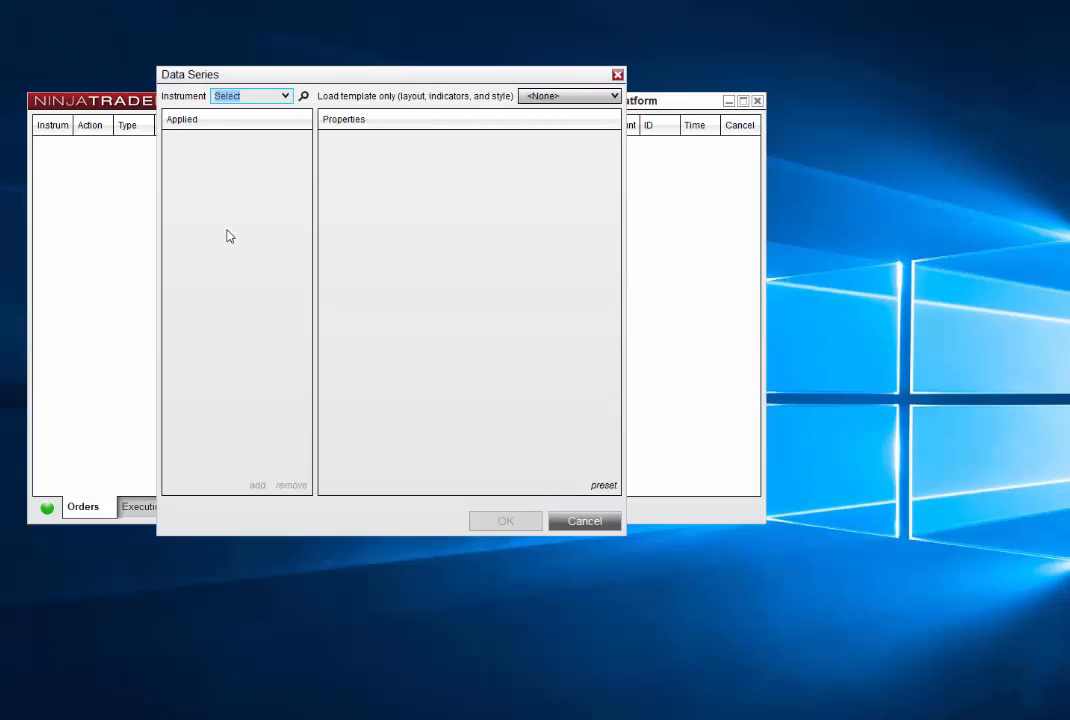
click(284, 97)
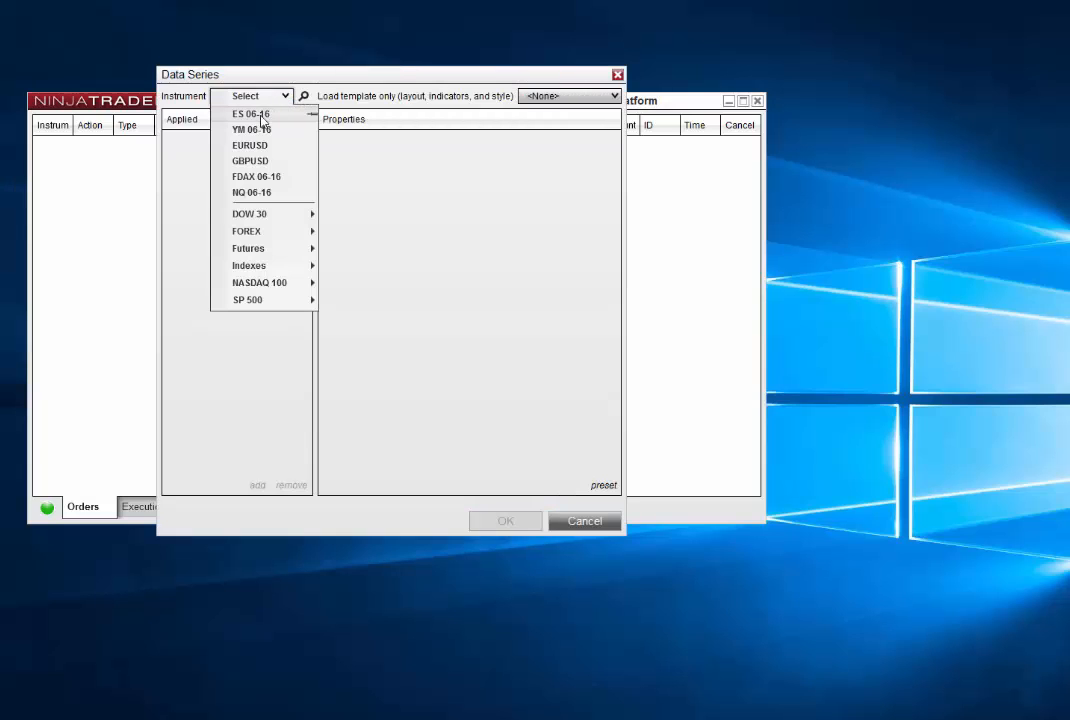
click(270, 115)
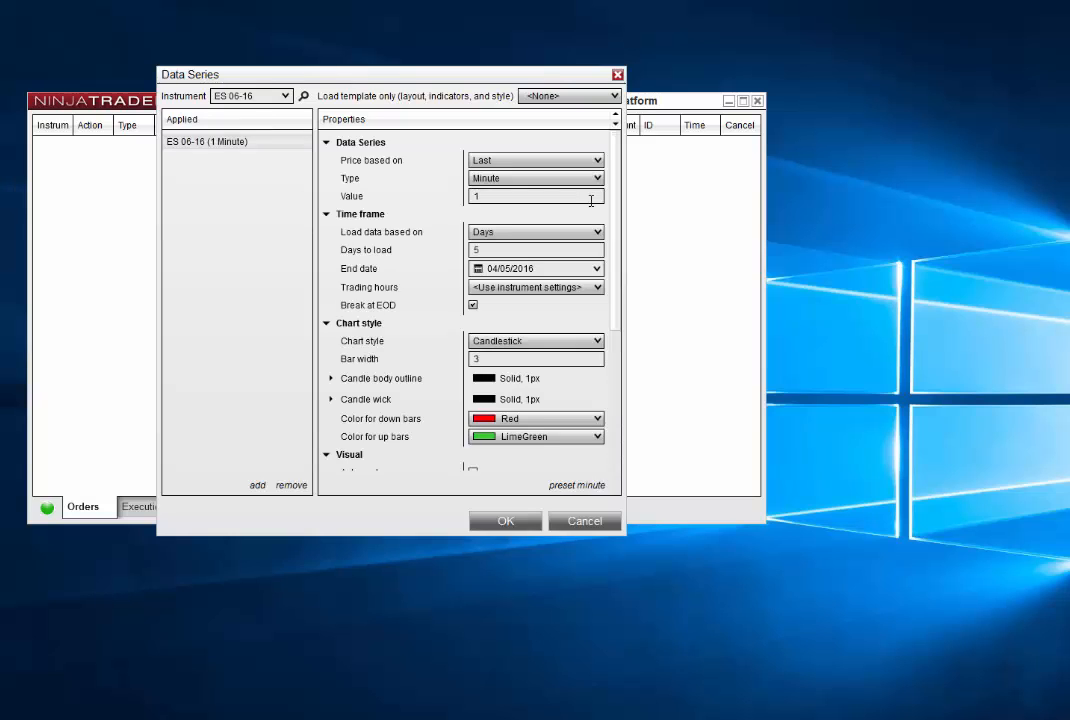
Set the data series to 3 minutes with 15 days to load and create the chart
click(482, 196)
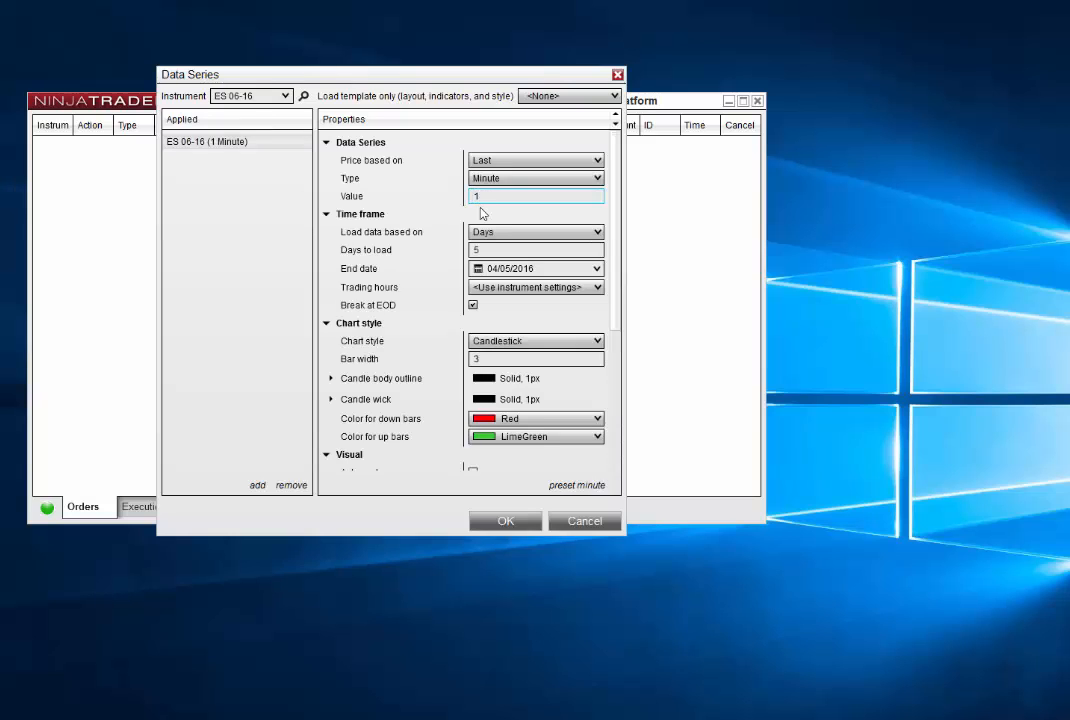
key(BackSpace)
text(3)
click(482, 254)
text(1)
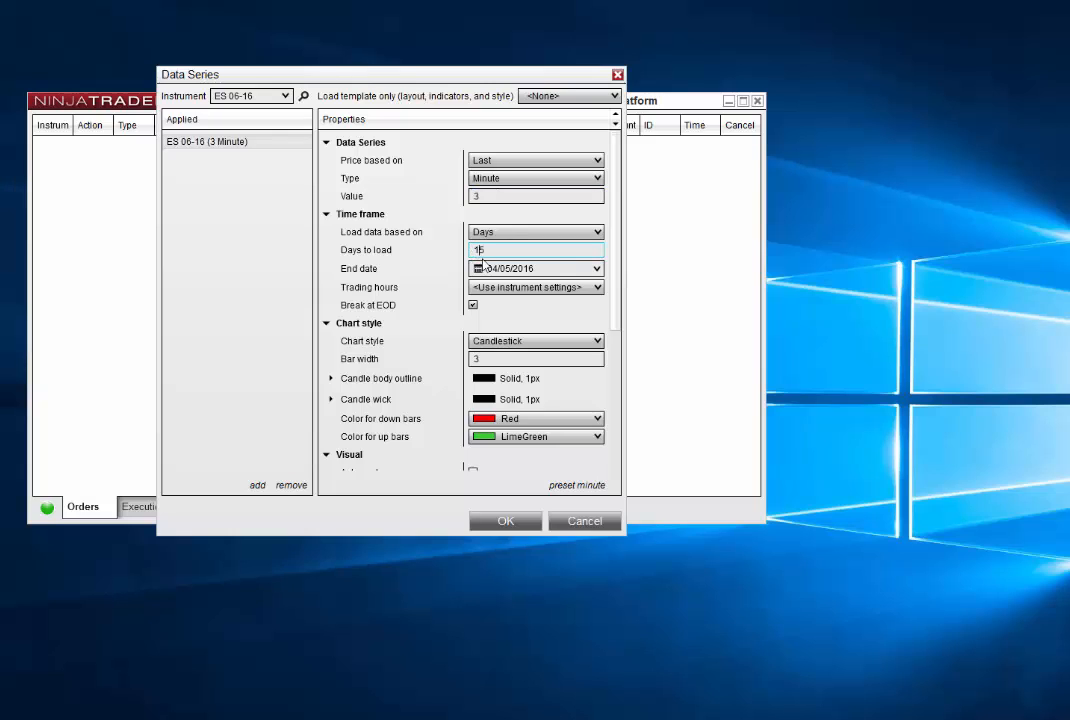
click(505, 521)
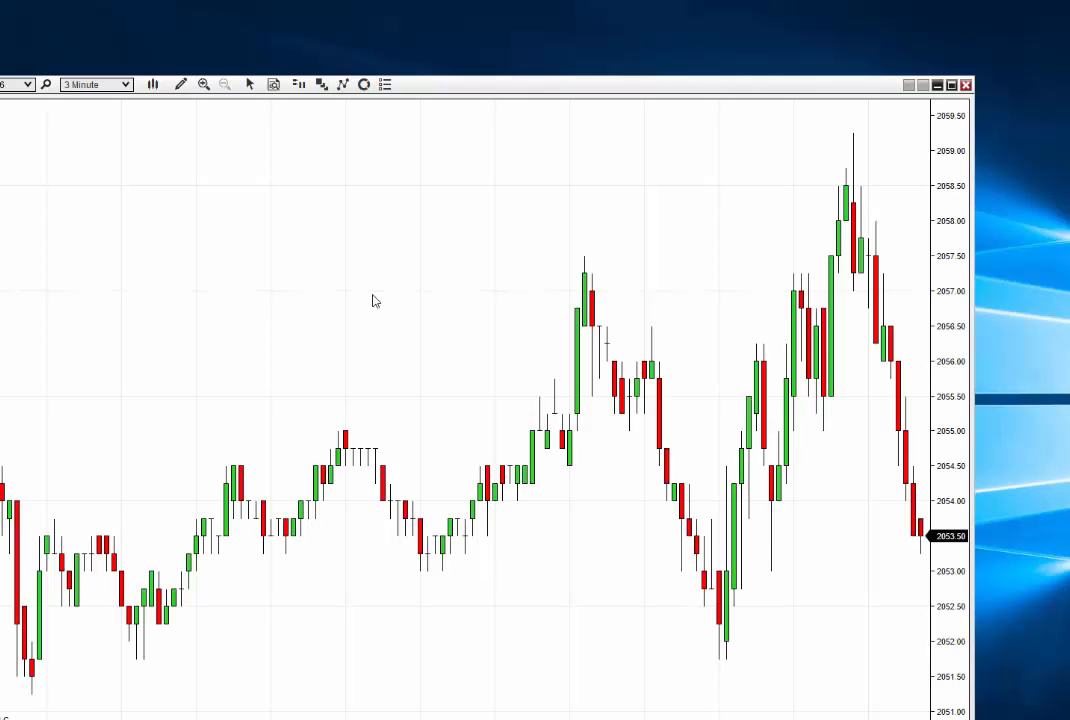
Reposition the chart window and load the MTP OHLC Bar Day Session template onto the chart
drag(485, 88, 577, 15)
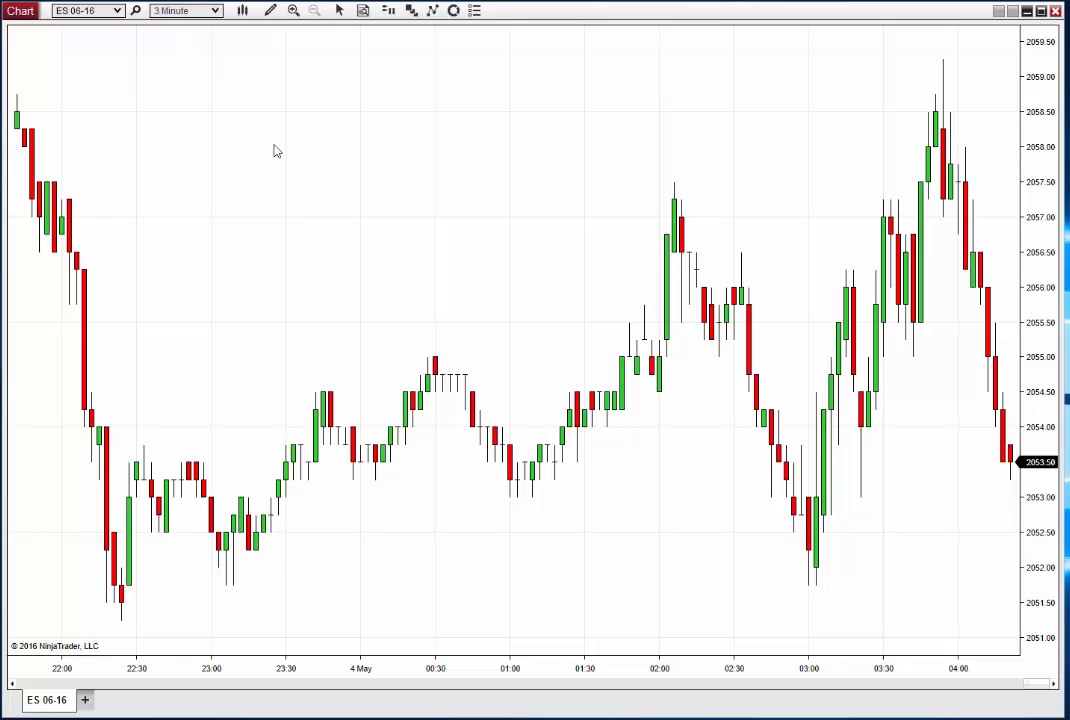
scroll(300, 146, down, 3)
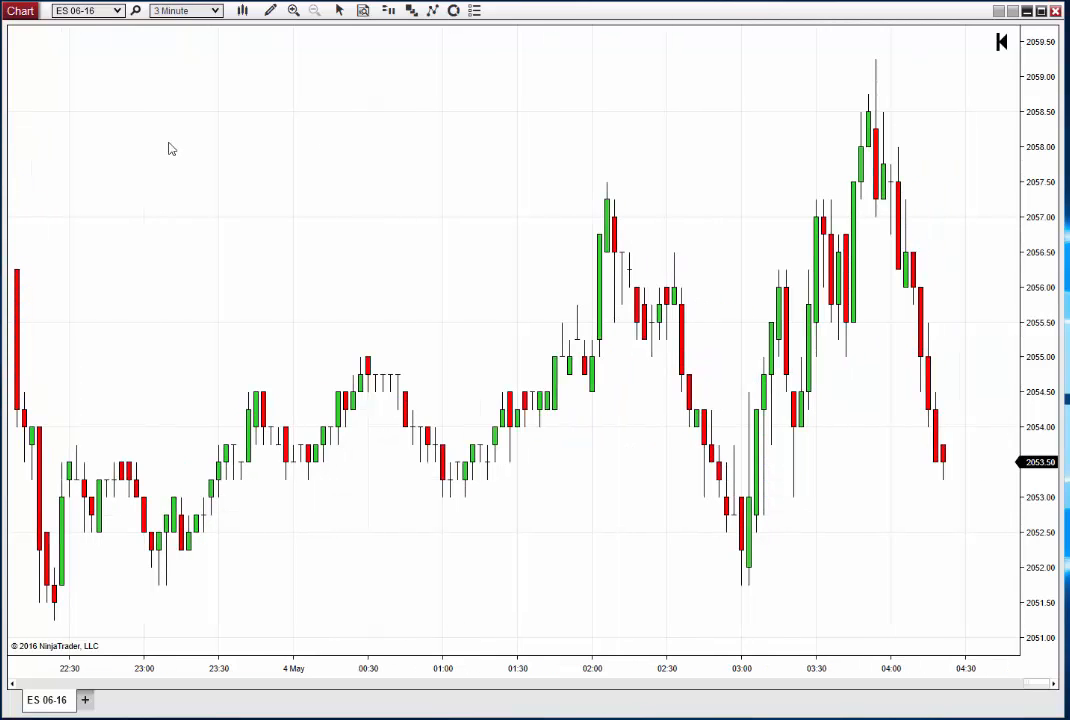
right_click(148, 82)
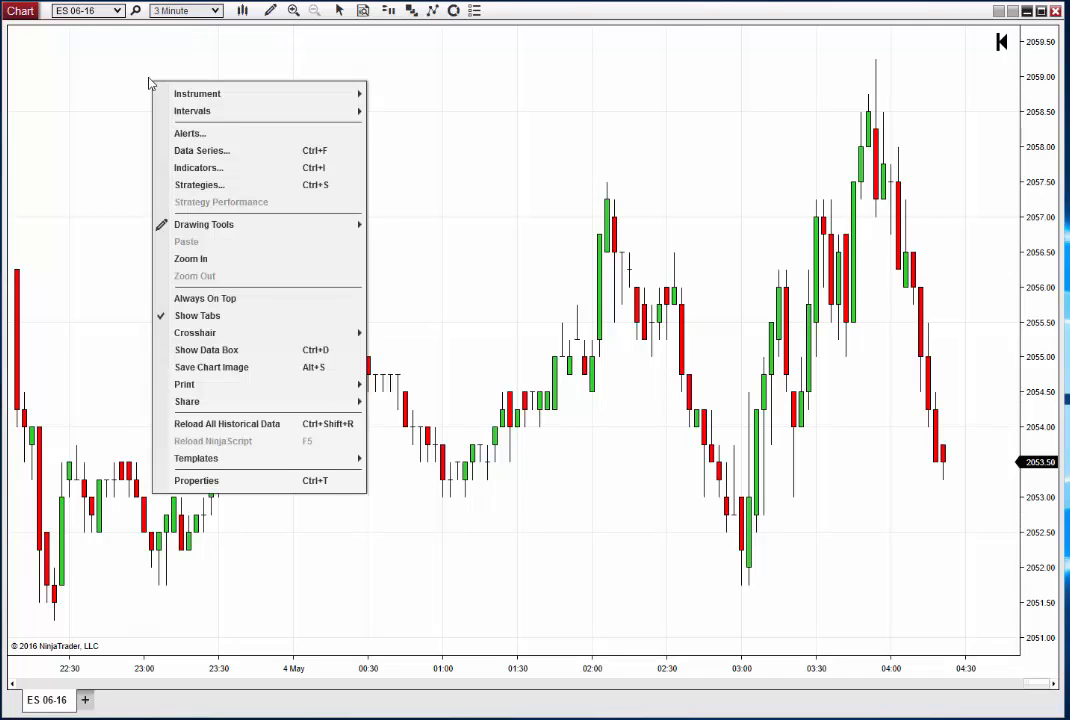
mouse_move(284, 460)
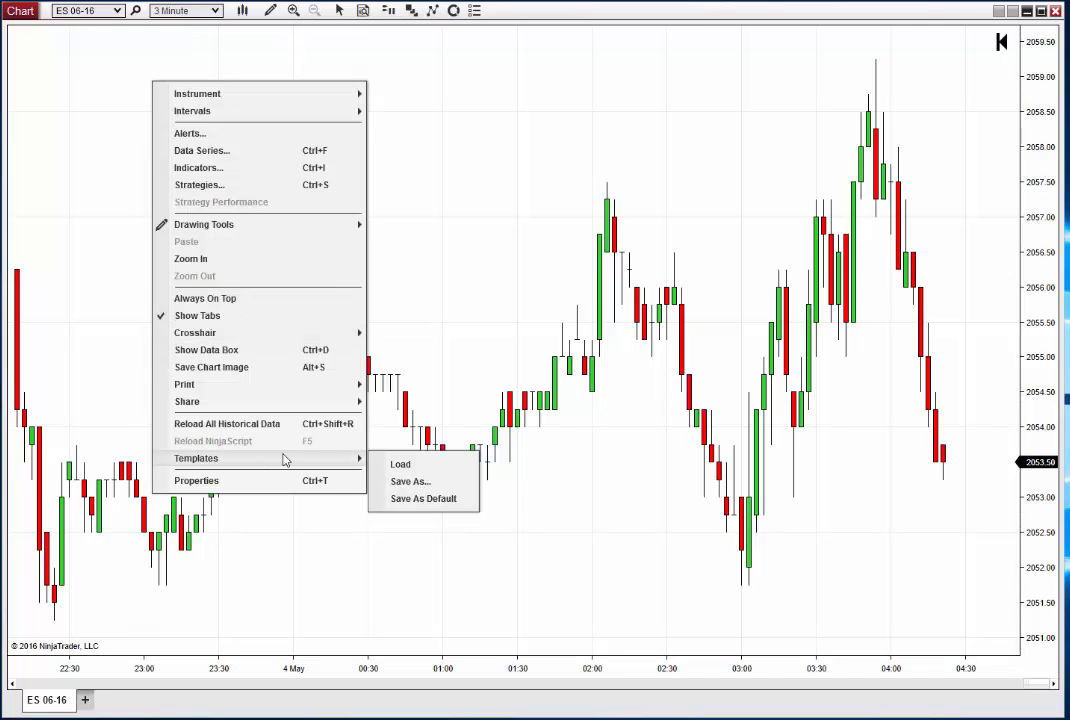
click(401, 465)
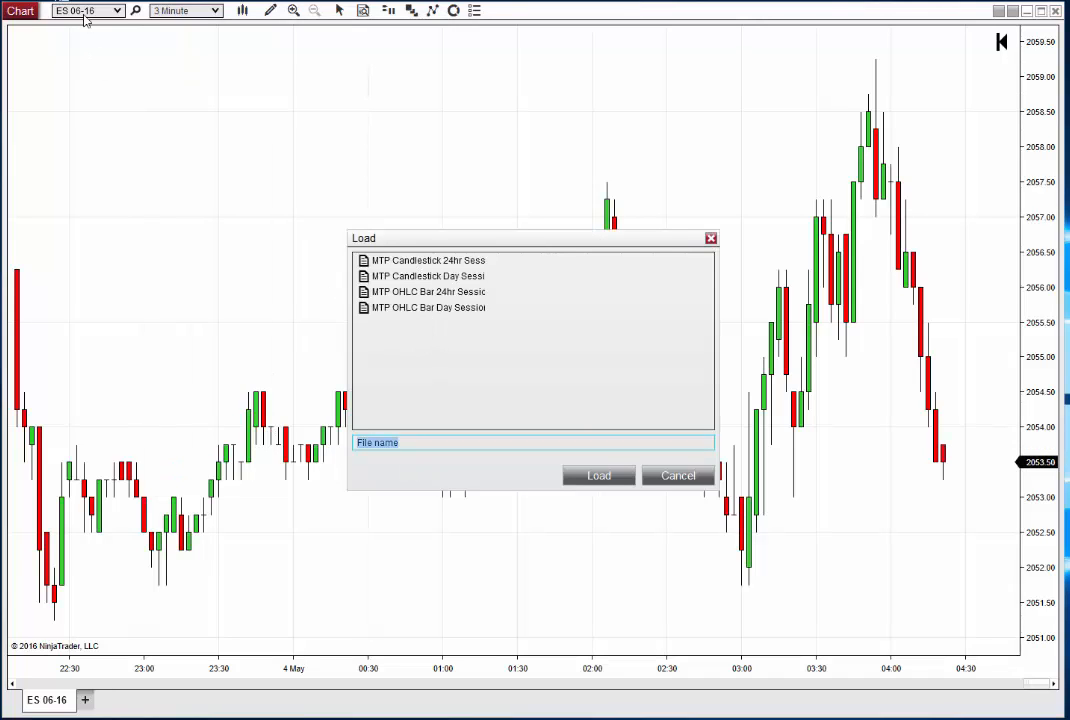
click(432, 308)
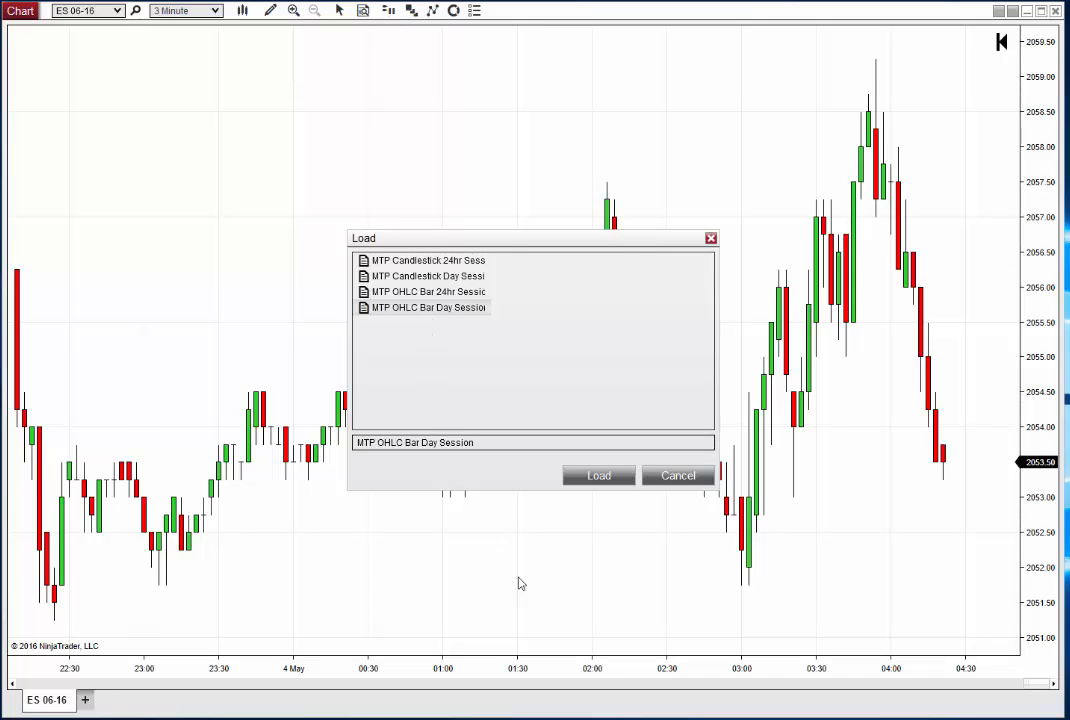
click(598, 476)
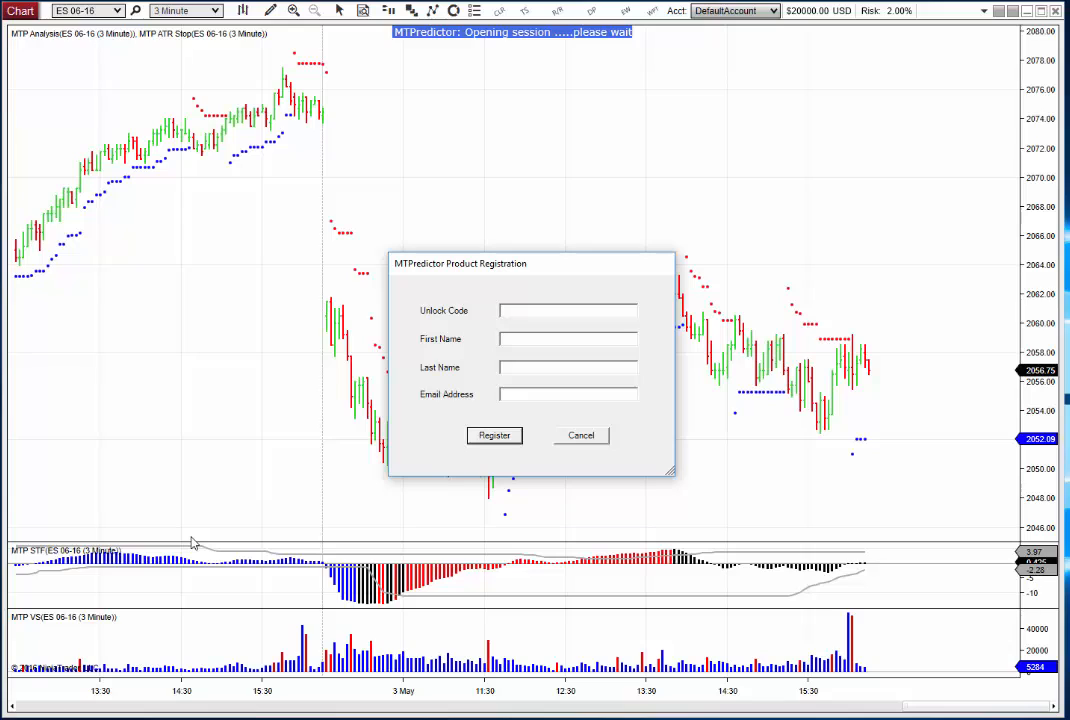
Paste the unlock code into the MTPredictor product registration form and fill in the registrant's first and last name
key(ctrl+v)
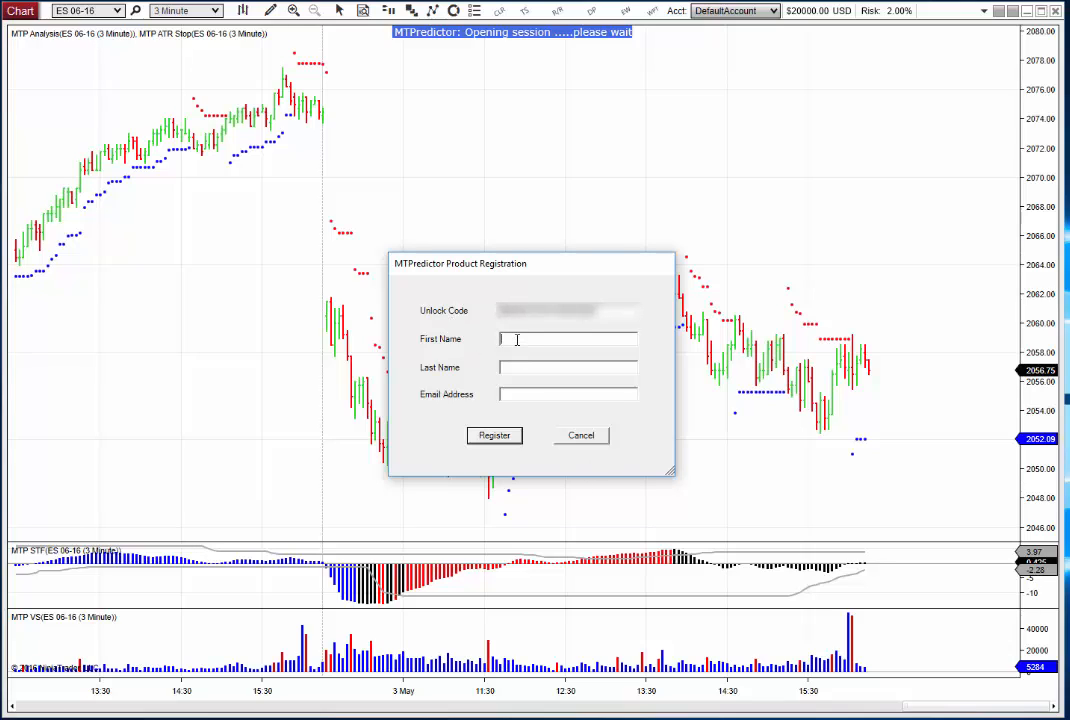
click(519, 370)
text(Griffiths)
Fill in the registrant's email address, submit the MTPredictor product registration and acknowledge the confirmation
click(537, 394)
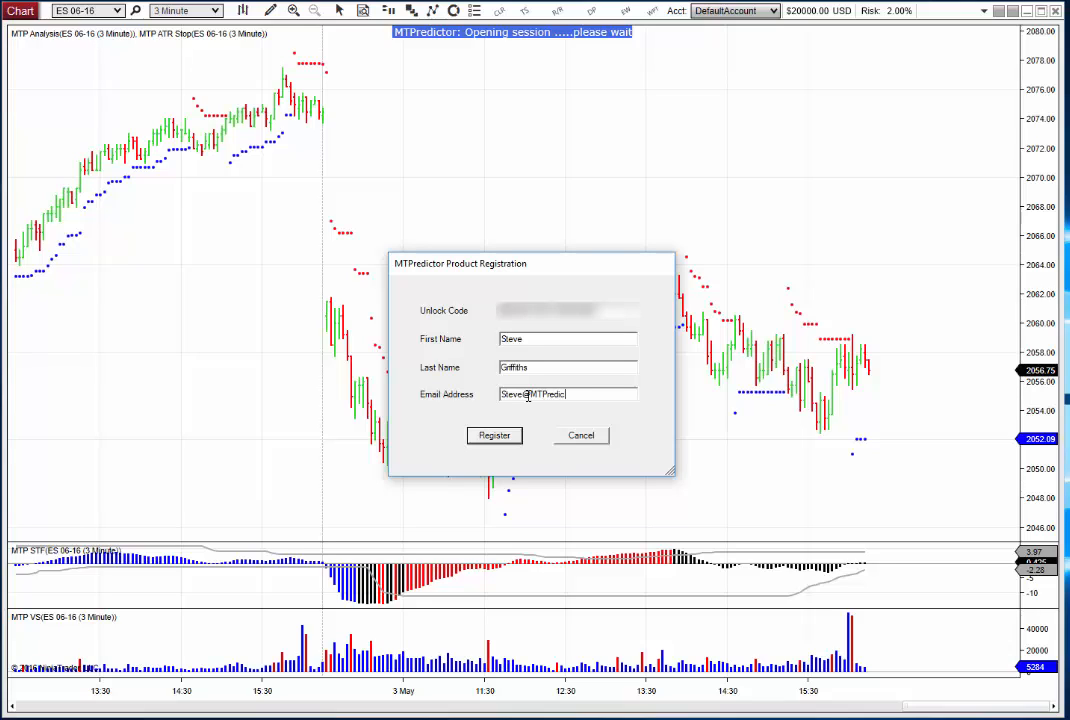
click(490, 441)
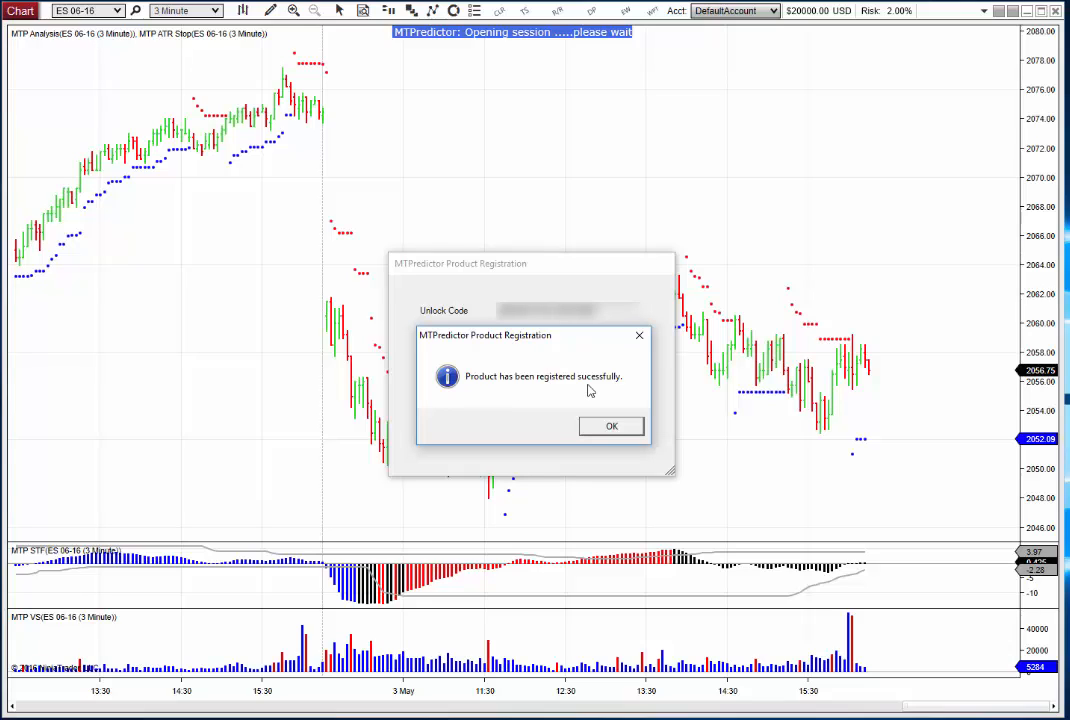
click(609, 427)
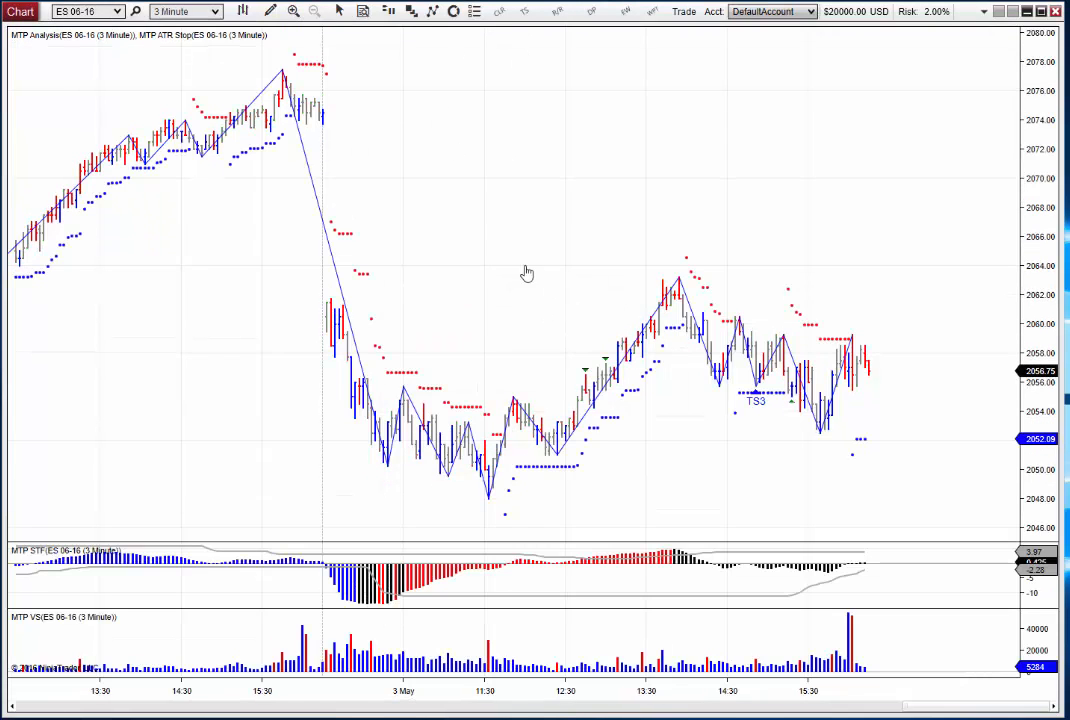
Run the MTP Analysis on the bar at the TS3 setup shortly before 15:00 on the ES 06-16 chart
drag(525, 273, 418, 273)
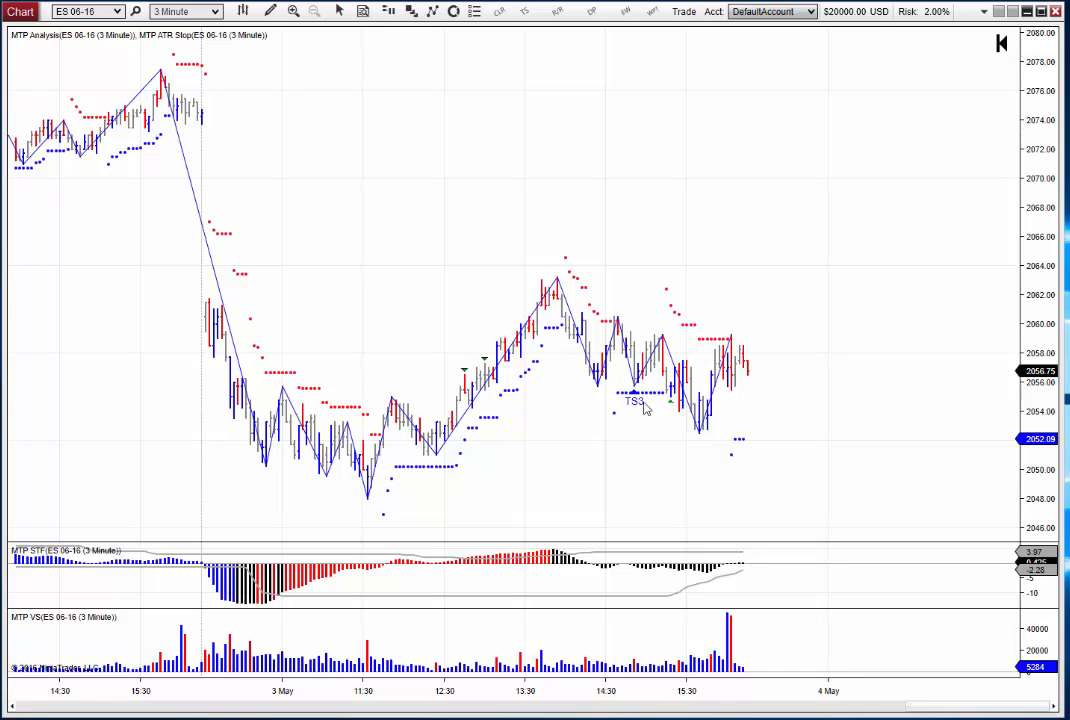
scroll(487, 297, up, 1)
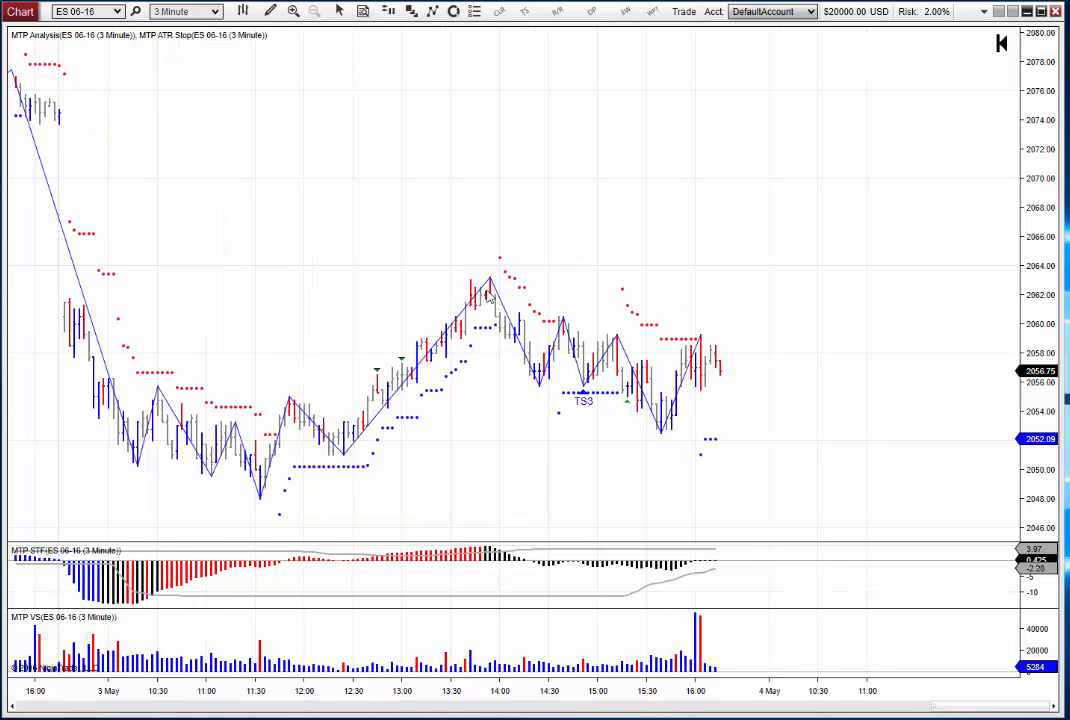
right_click(594, 376)
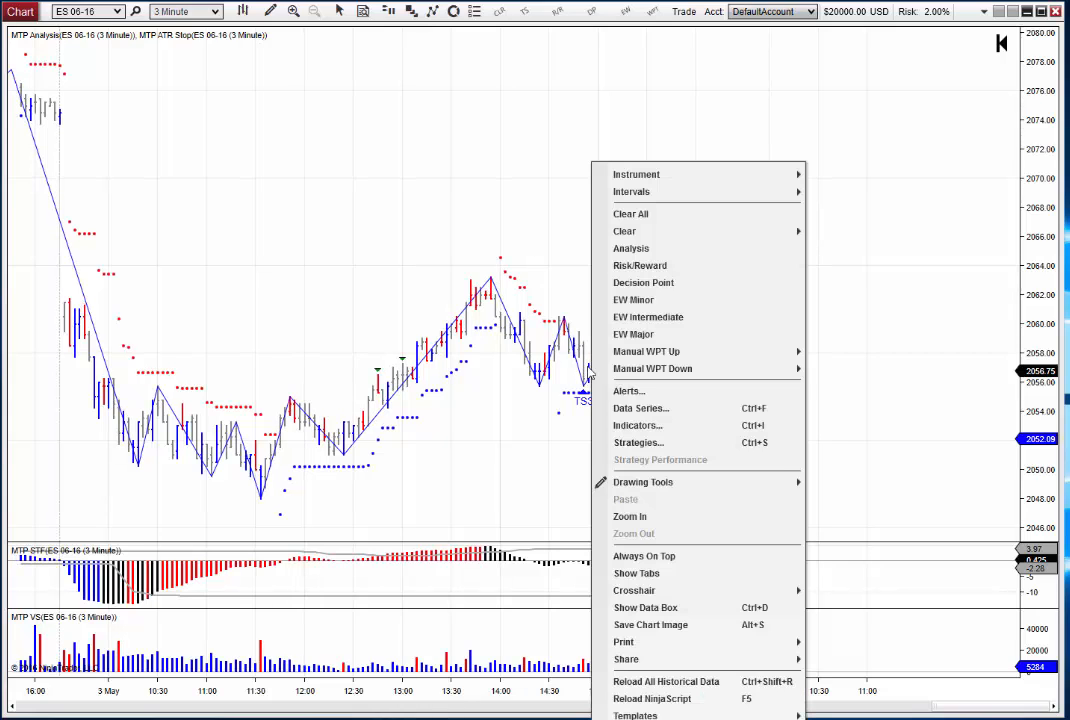
click(631, 248)
Clear all MTP analysis drawings from the ES 06-16 chart
right_click(549, 196)
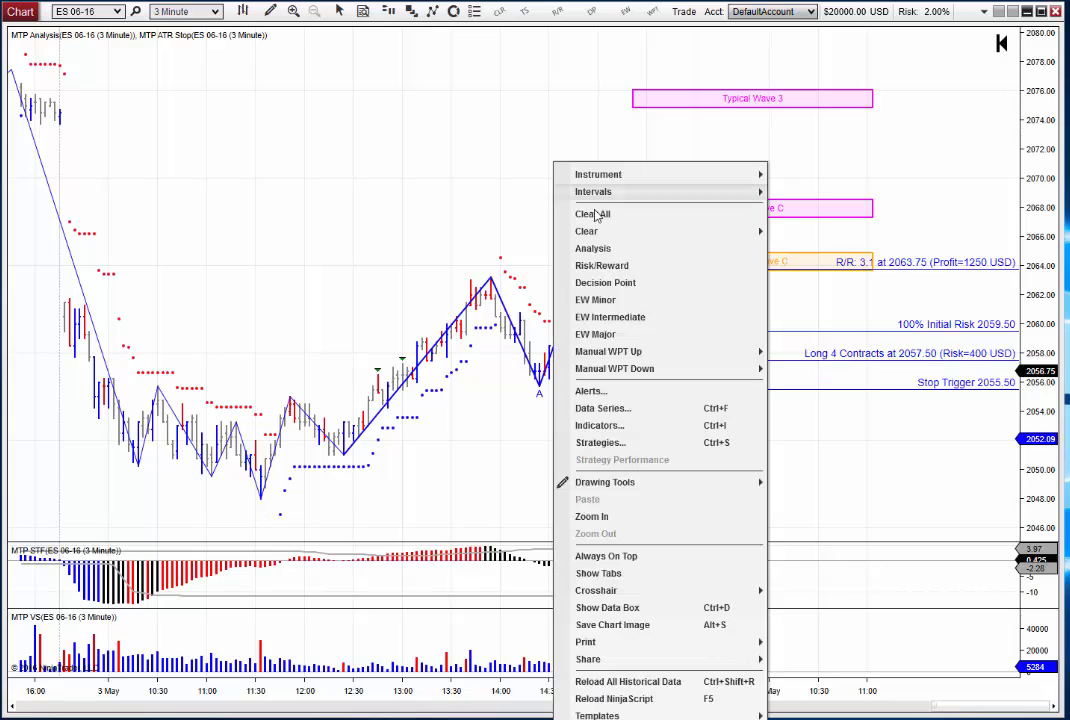
click(578, 215)
drag(524, 199, 565, 197)
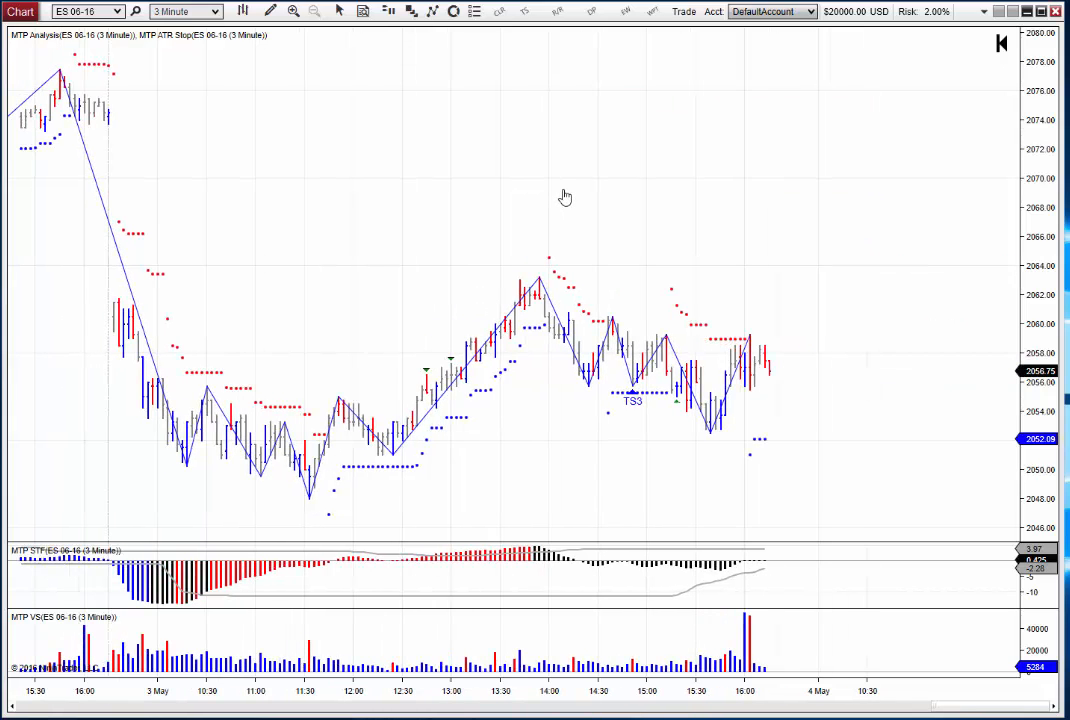